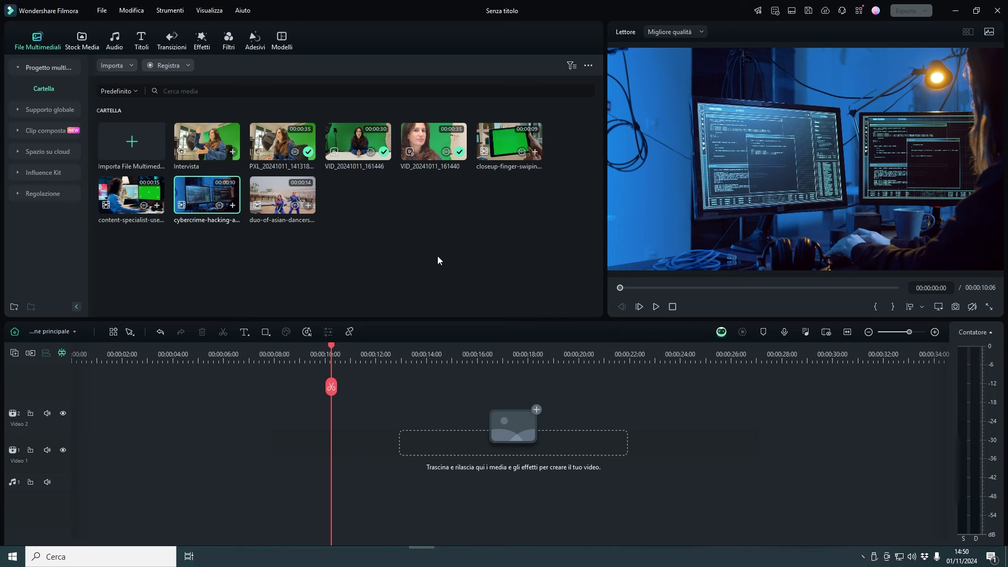
Preview the content-specialist and cybercrime-hacking clips from the media folder
{"action": "double_click", "coordinate": [132, 196]}
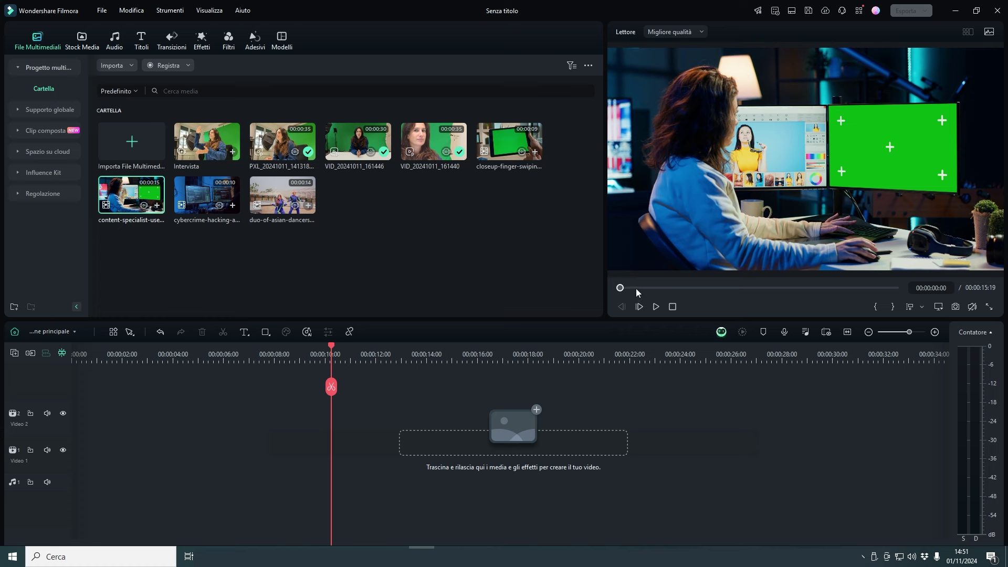
{"action": "left_click", "coordinate": [655, 306]}
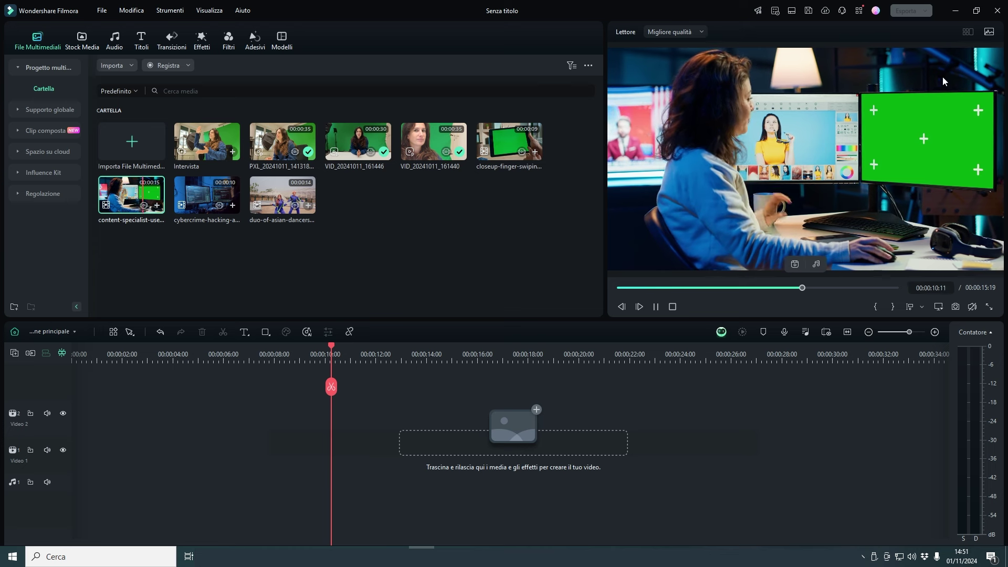
{"action": "left_click", "coordinate": [672, 307]}
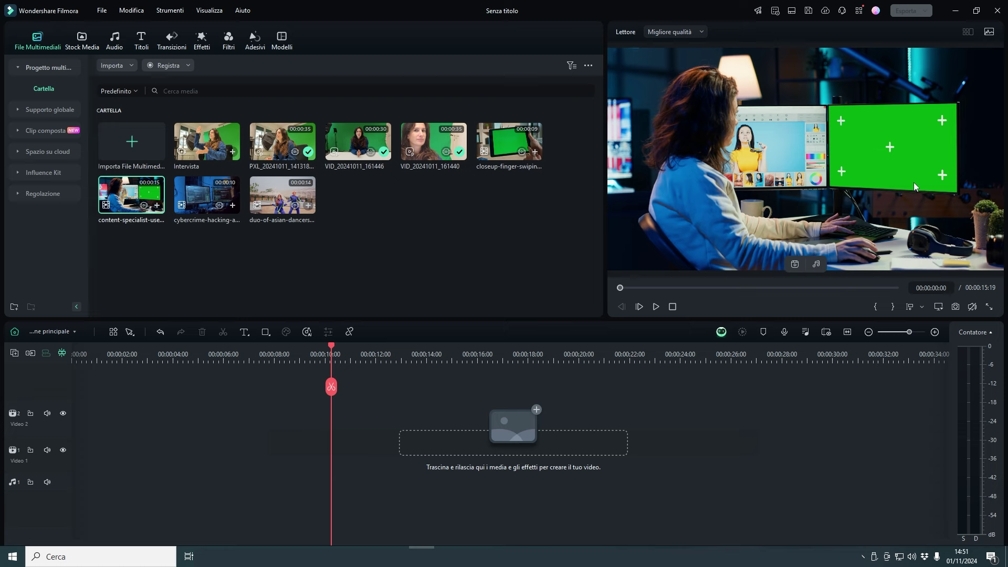
{"action": "key", "text": "Right"}
{"action": "key", "text": "space"}
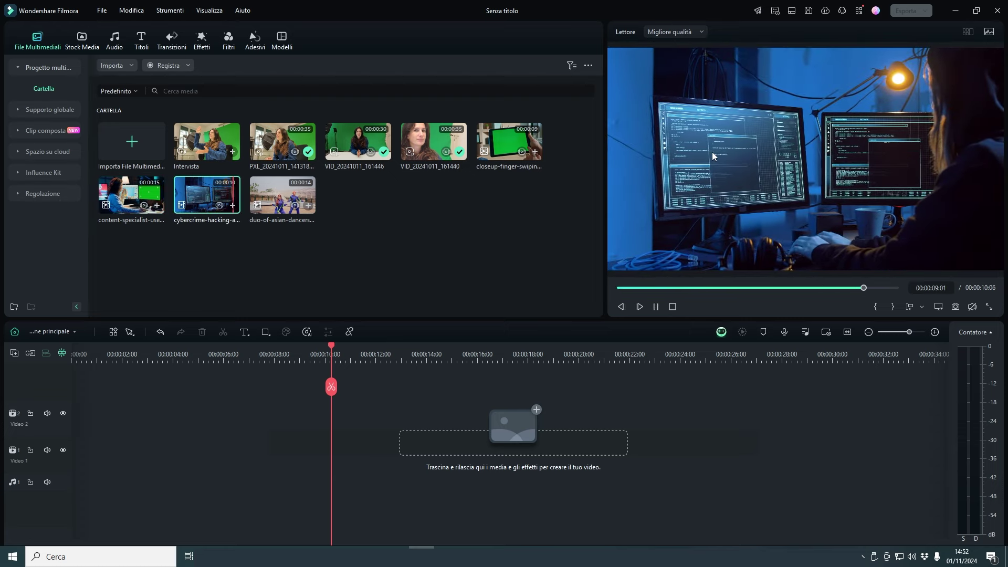
Place the cybercrime-hacking clip at the start of the Video 1 track and enlarge the timeline scale
{"action": "left_click_drag", "start_coordinate": [206, 210], "coordinate": [71, 467]}
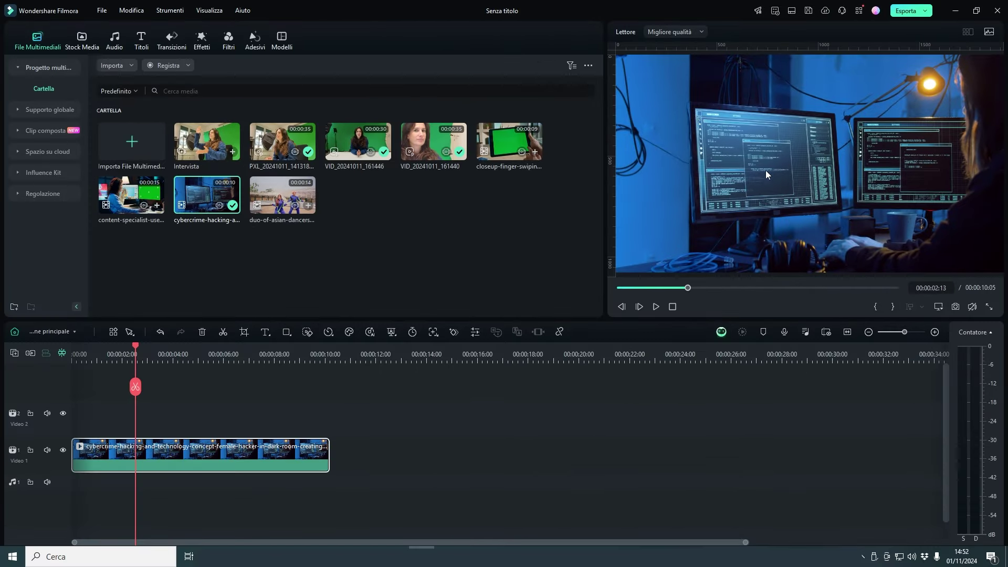
{"action": "left_click", "coordinate": [934, 332]}
{"action": "left_click", "coordinate": [934, 331]}
{"action": "left_click", "coordinate": [868, 331]}
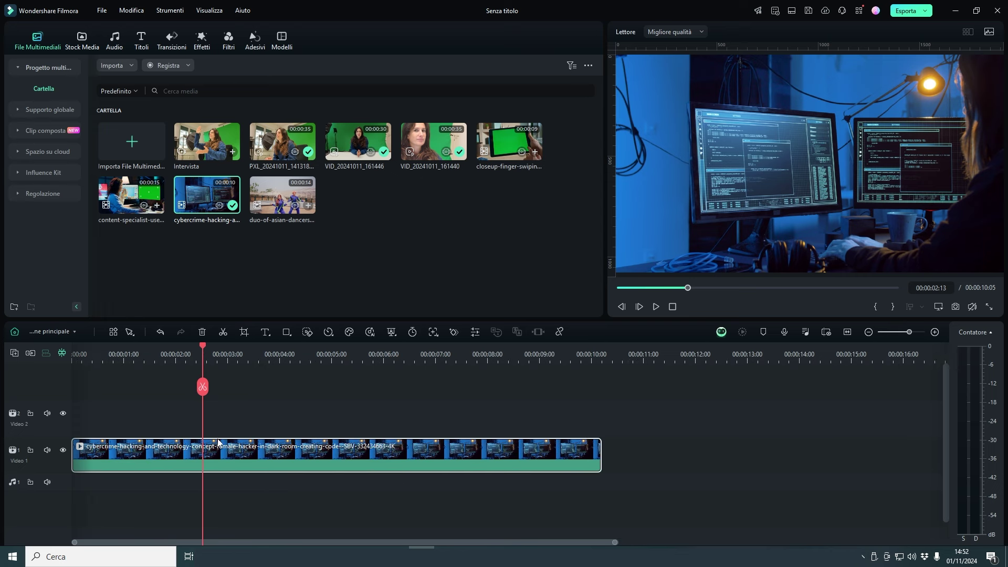
Enable planar tracking (Tracciamento planare) on the cybercrime clip with the advanced tracker (Avanzato)
{"action": "double_click", "coordinate": [351, 449]}
{"action": "left_click", "coordinate": [25, 53]}
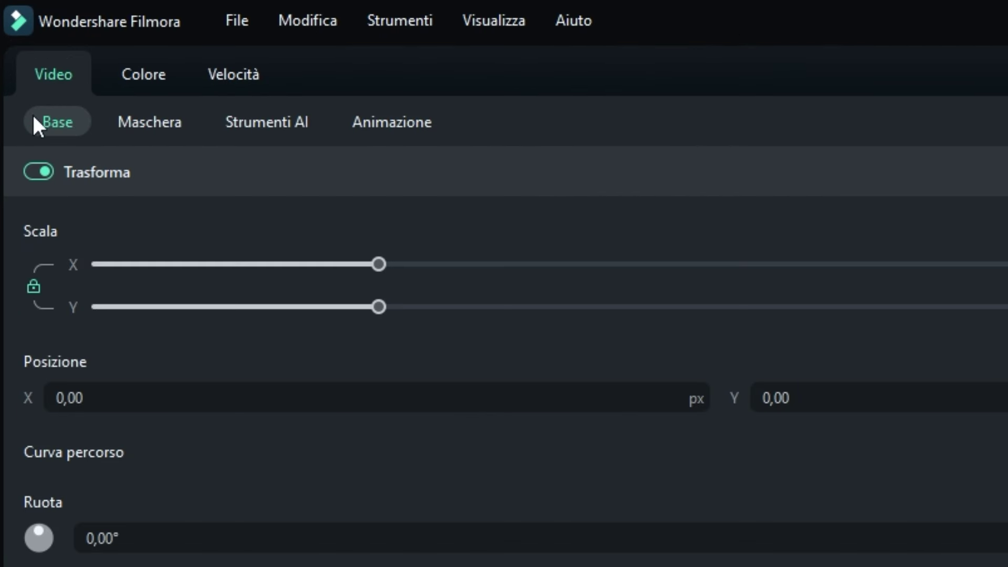
{"action": "left_click", "coordinate": [264, 129]}
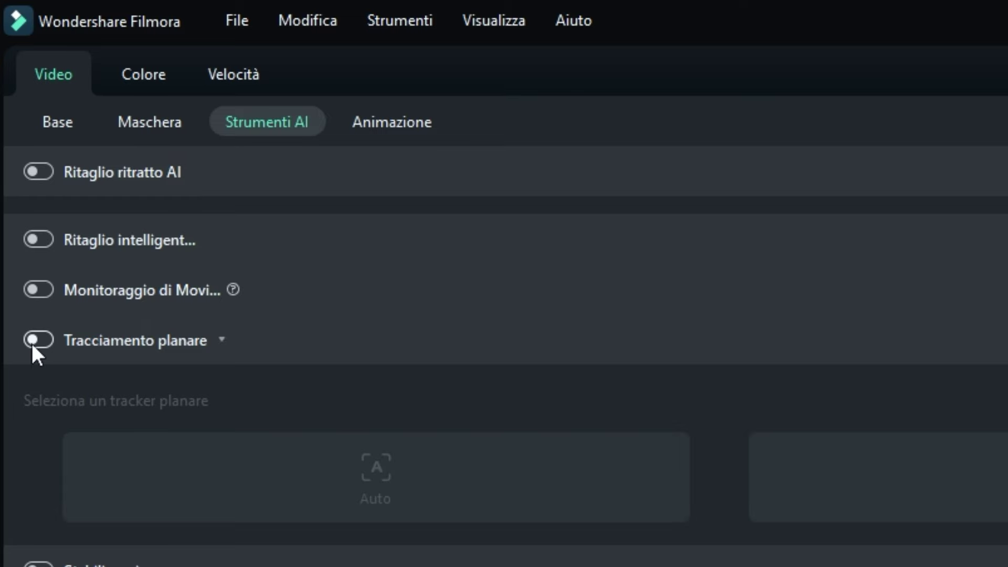
{"action": "left_click", "coordinate": [33, 340]}
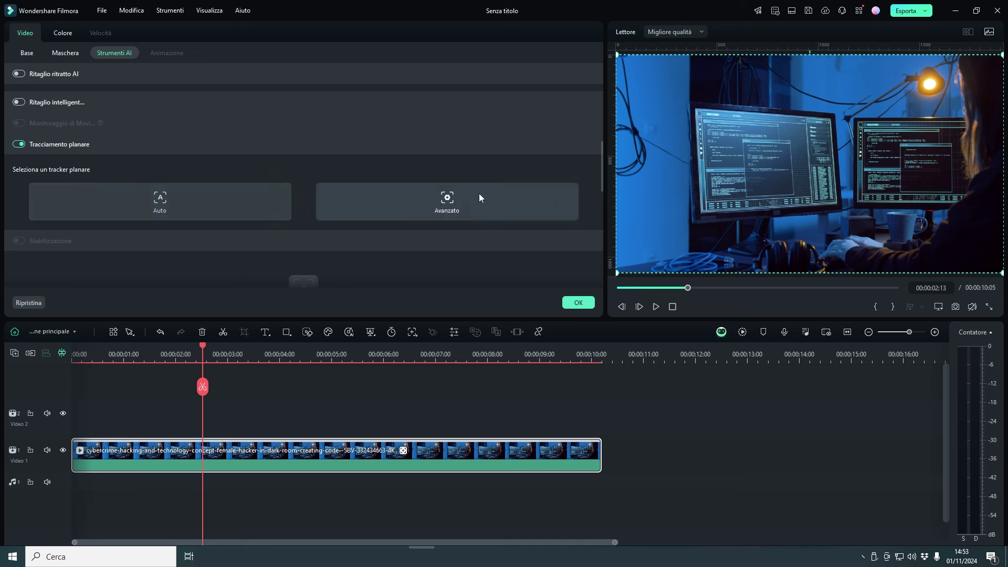
{"action": "left_click", "coordinate": [392, 200]}
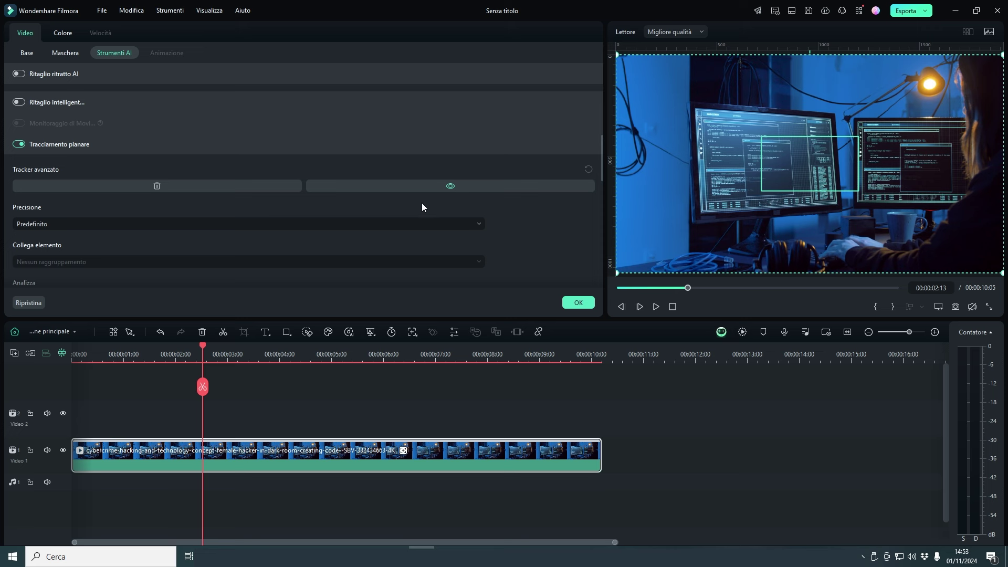
Fit the four corners of the tracking frame to the screen of the larger, nearer monitor at 00:00:02:13
{"action": "left_click", "coordinate": [772, 192]}
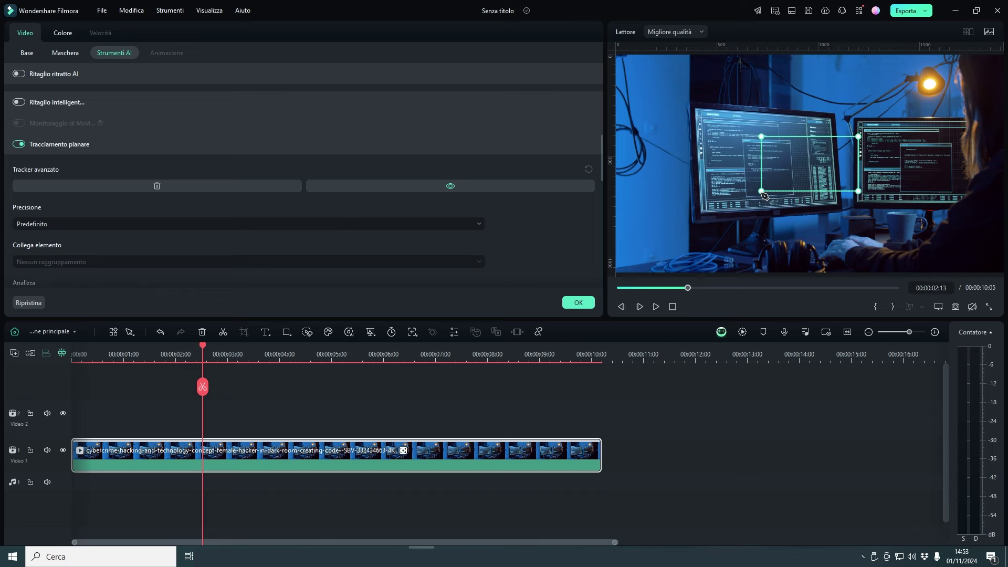
{"action": "left_click_drag", "start_coordinate": [762, 192], "coordinate": [747, 195]}
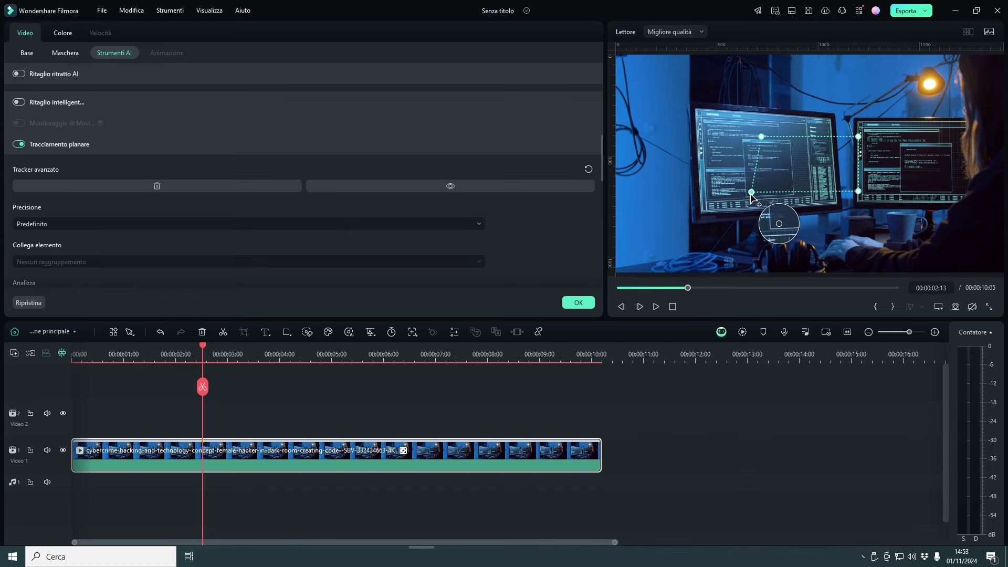
{"action": "left_click_drag", "start_coordinate": [392, 460], "coordinate": [276, 502]}
{"action": "left_click_drag", "start_coordinate": [423, 321], "coordinate": [266, 251]}
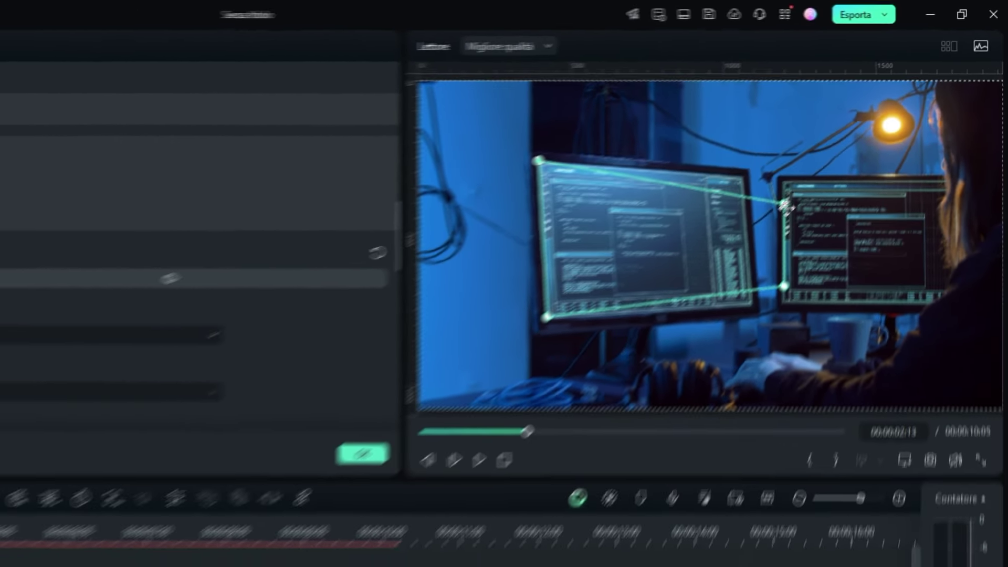
{"action": "left_click_drag", "start_coordinate": [786, 206], "coordinate": [744, 179]}
{"action": "left_click_drag", "start_coordinate": [831, 121], "coordinate": [831, 122]}
{"action": "left_click_drag", "start_coordinate": [858, 190], "coordinate": [835, 203]}
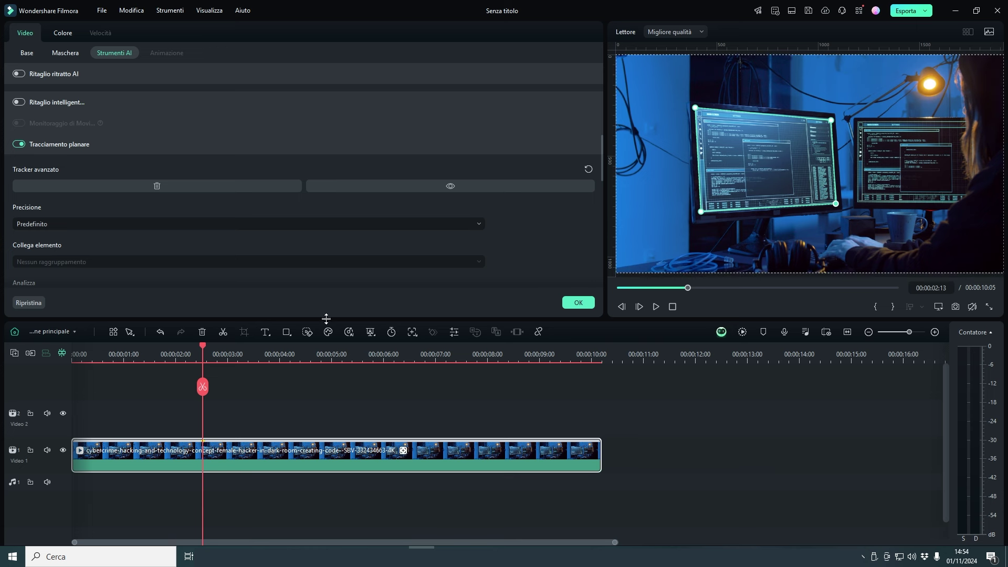
Analyze the planar track backward and forward from 00:00:02:13 through the whole clip, returning the playhead to 00:00:02:13
{"action": "scroll", "coordinate": [448, 248], "scroll_direction": "down", "scroll_amount": 2}
{"action": "scroll", "coordinate": [448, 250], "scroll_direction": "up", "scroll_amount": 1}
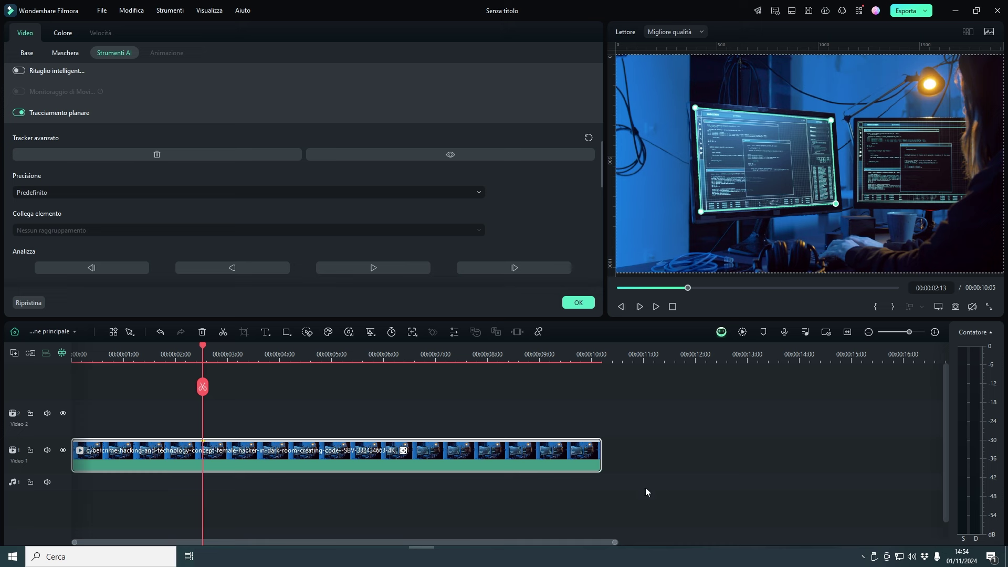
{"action": "scroll", "coordinate": [534, 245], "scroll_direction": "down", "scroll_amount": 1}
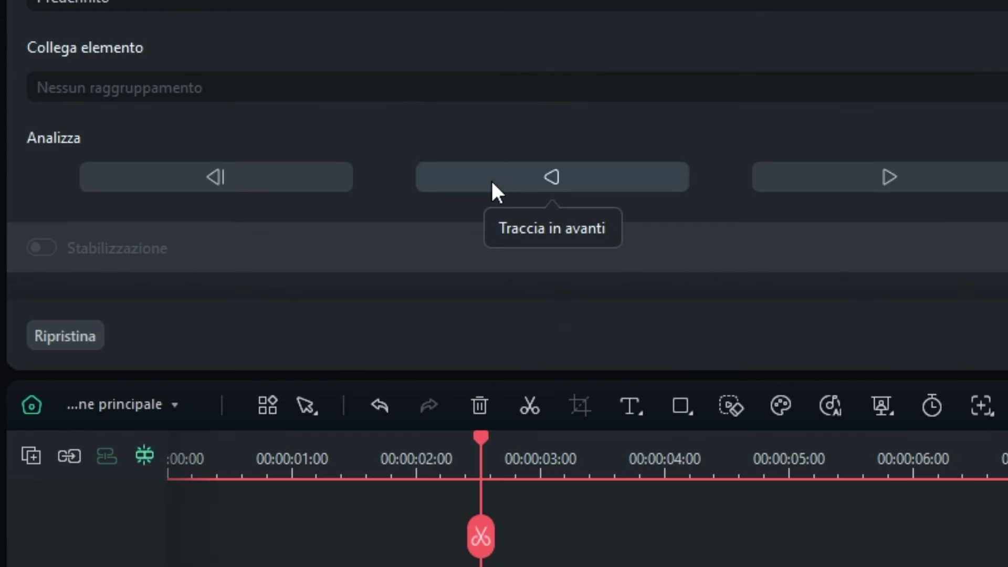
{"action": "left_click", "coordinate": [492, 181]}
{"action": "left_click", "coordinate": [559, 179]}
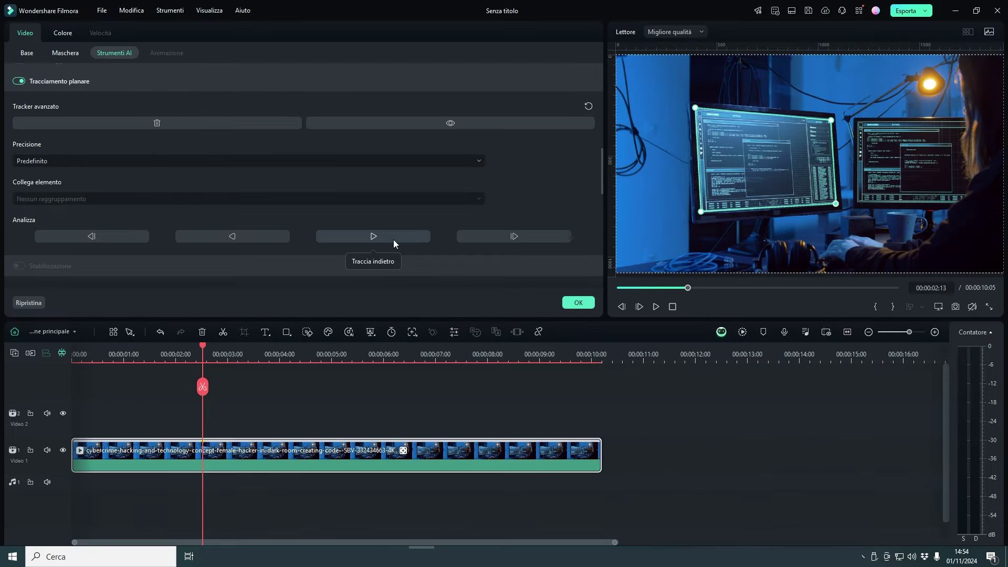
{"action": "left_click", "coordinate": [275, 236]}
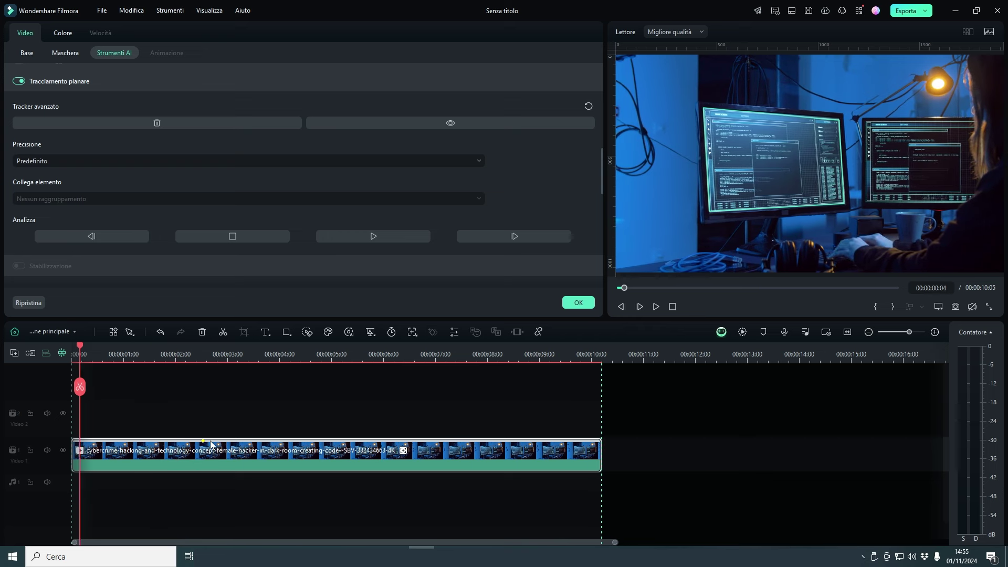
{"action": "left_click_drag", "start_coordinate": [74, 387], "coordinate": [166, 396]}
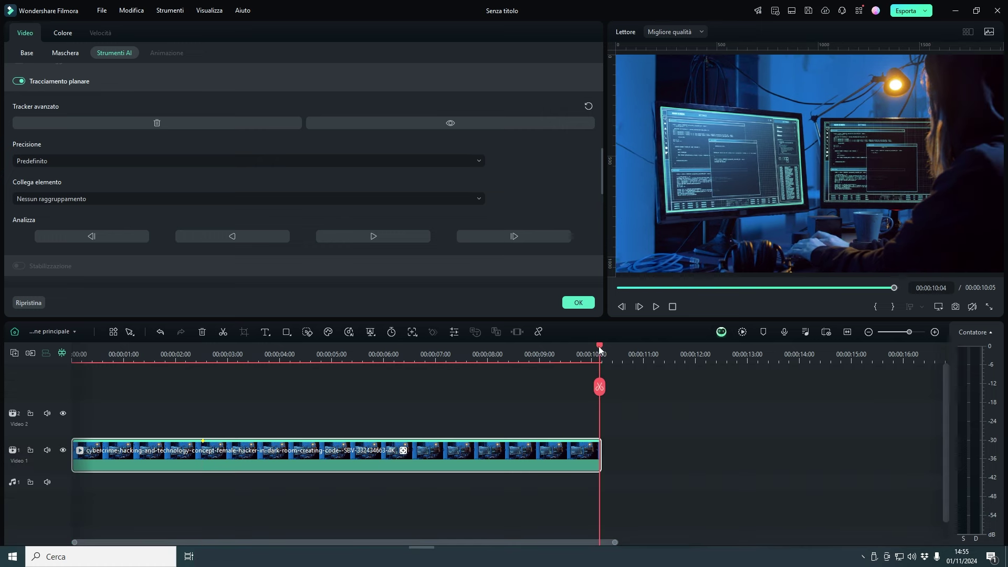
{"action": "left_click_drag", "start_coordinate": [598, 345], "coordinate": [202, 432]}
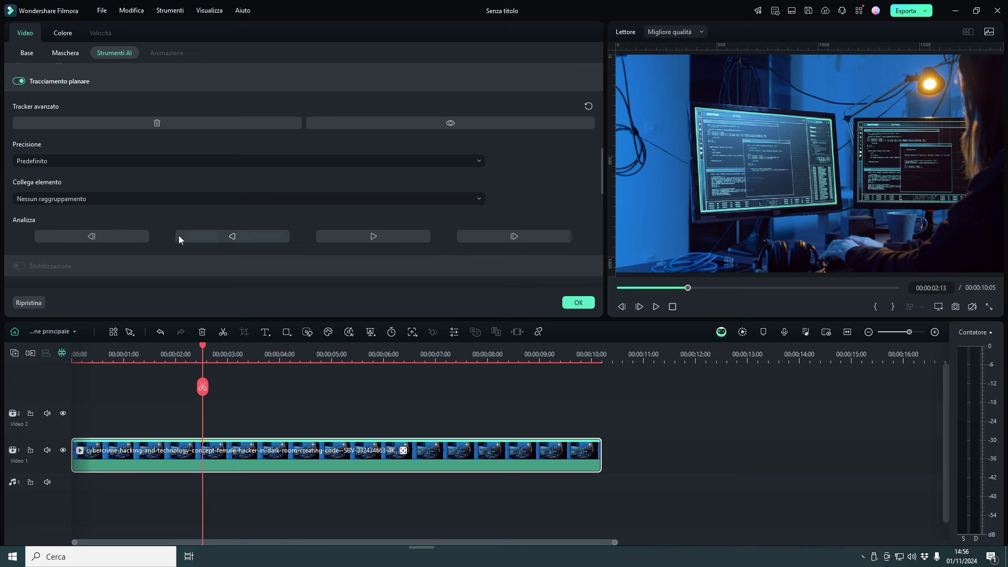
Toggle the tracking frame's visibility and examine the available tracker precision modes
{"action": "left_click", "coordinate": [441, 126]}
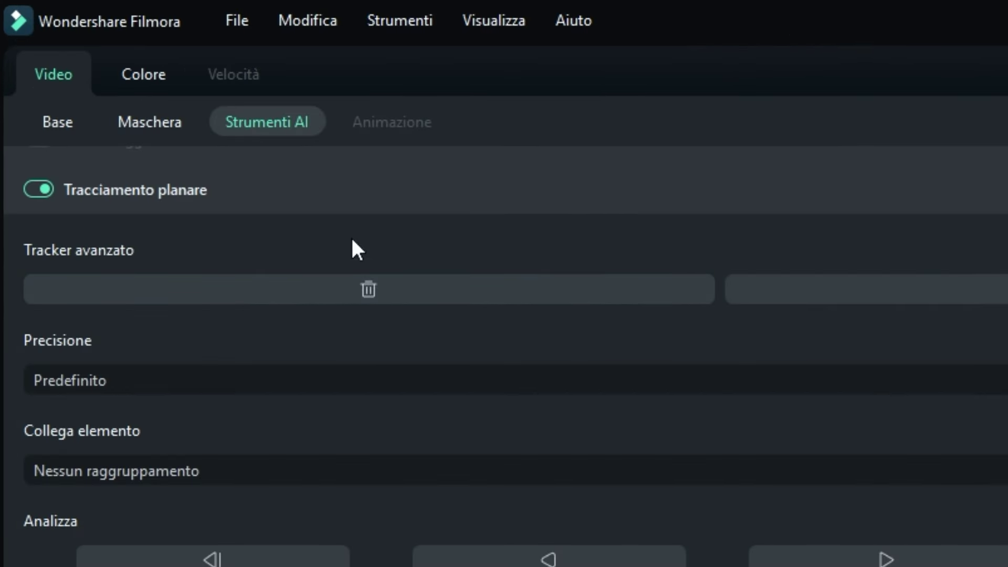
{"action": "left_click", "coordinate": [195, 392]}
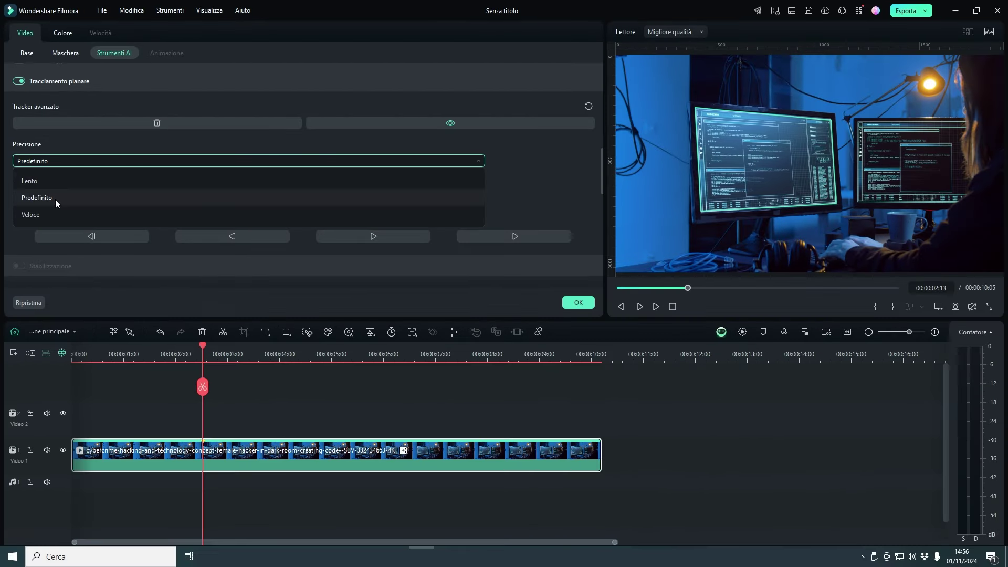
{"action": "left_click", "coordinate": [538, 158]}
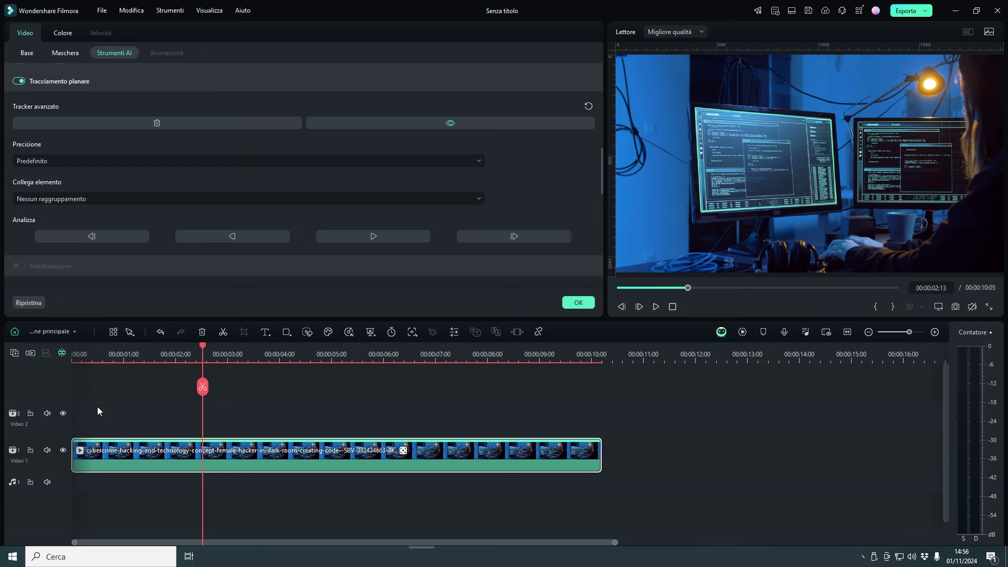
Link duo-of-asian-dancers-wearing-blue-overall-uniforms-with-neon-belts-performing-conte-SBV-349047458-HD.mp4 to the tracker by importing it from the computer
{"action": "left_click", "coordinate": [49, 195]}
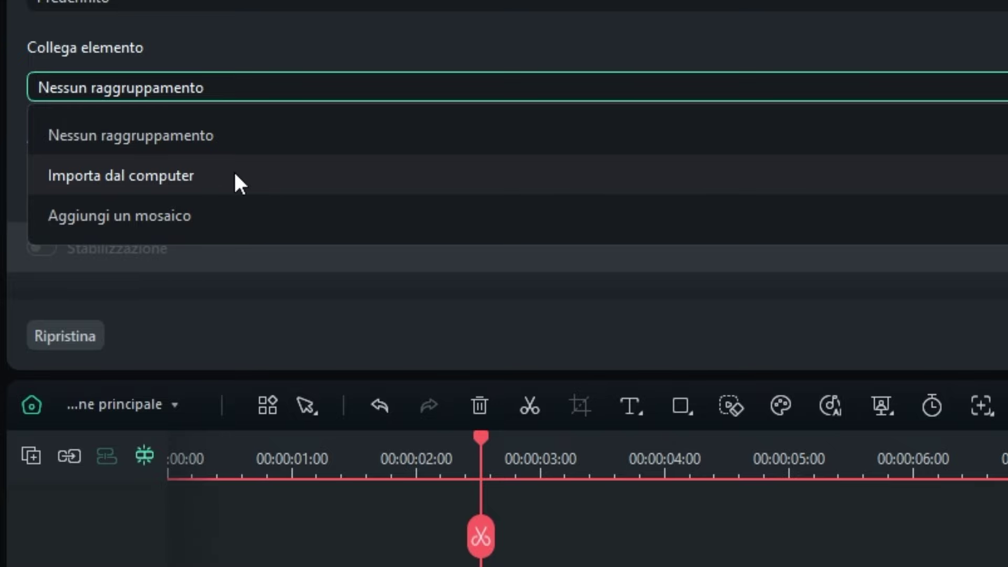
{"action": "left_click", "coordinate": [235, 175]}
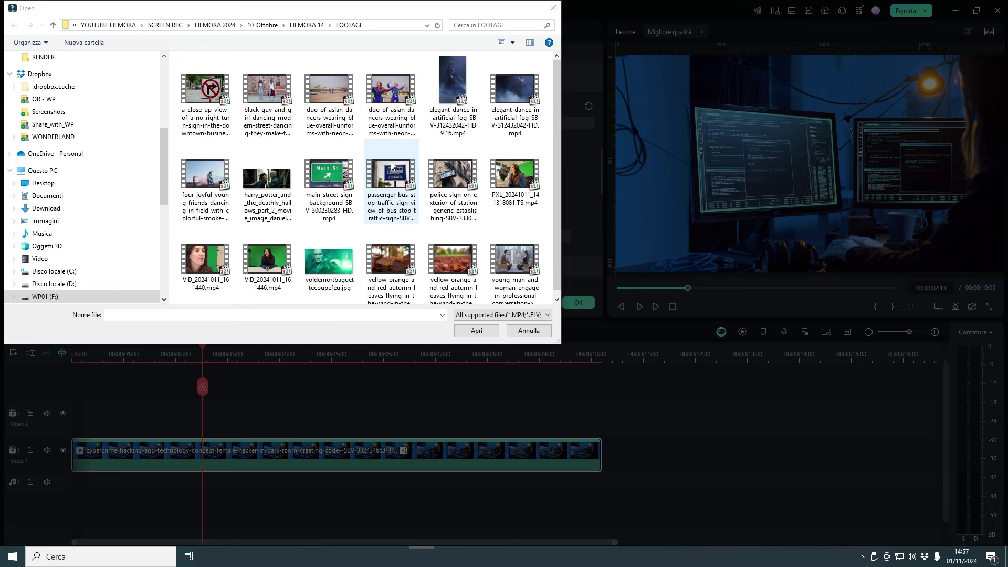
{"action": "left_click", "coordinate": [391, 89]}
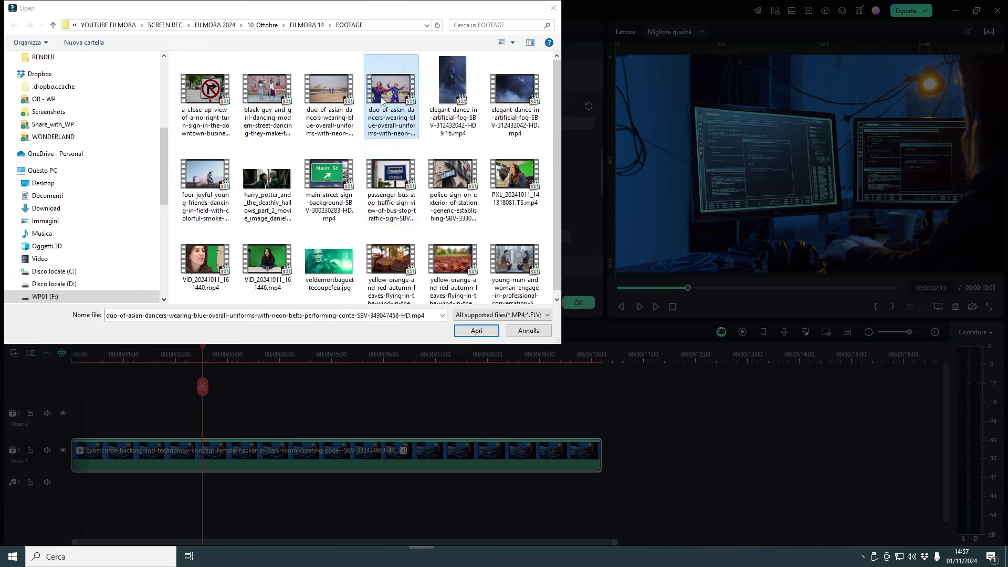
{"action": "left_click", "coordinate": [475, 331]}
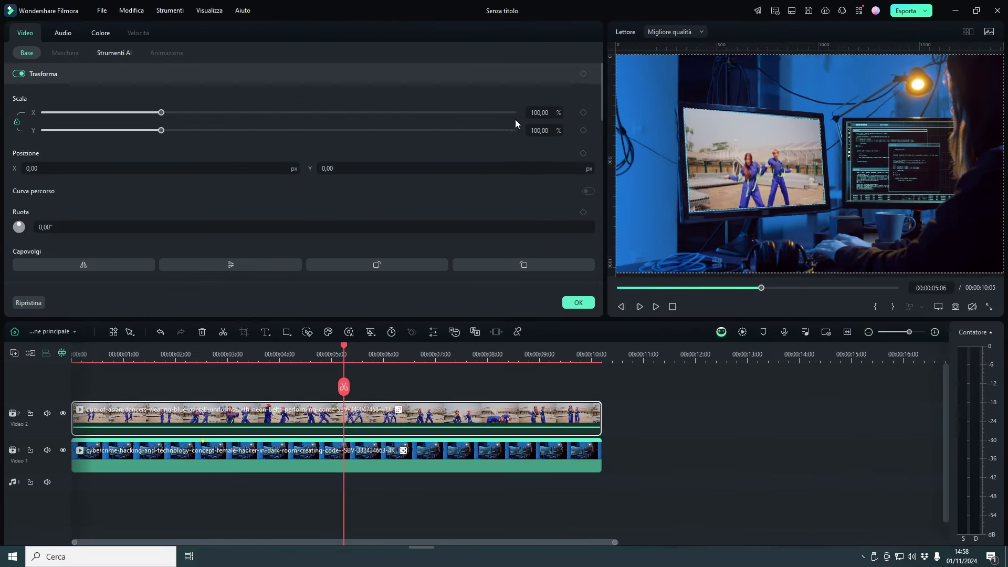
Set the linked dancers clip's uniform X and Y scale to 130.35%
{"action": "left_click", "coordinate": [539, 111]}
{"action": "type", "text": "101"}
{"action": "key", "text": "Return"}
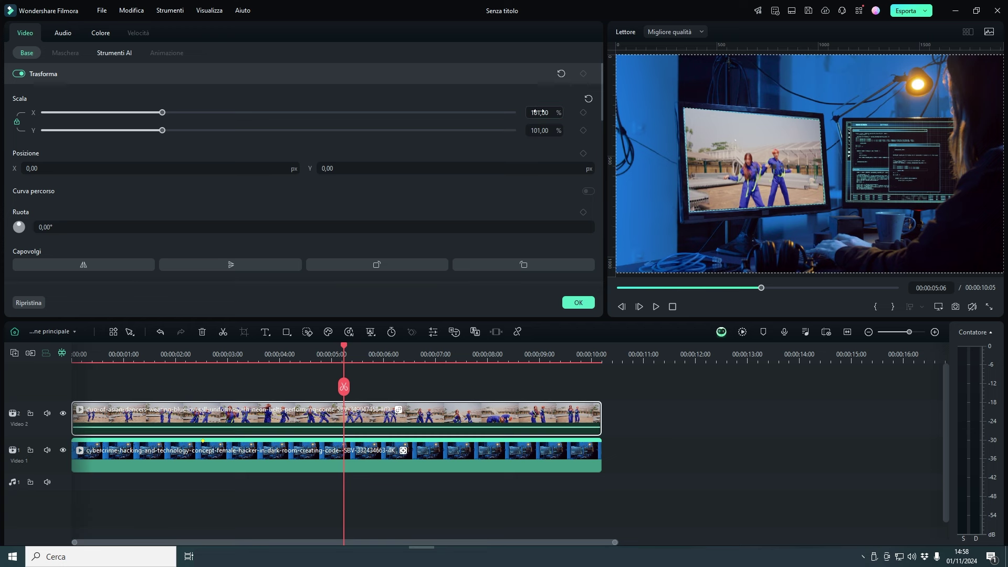
{"action": "left_click_drag", "start_coordinate": [165, 112], "coordinate": [196, 124]}
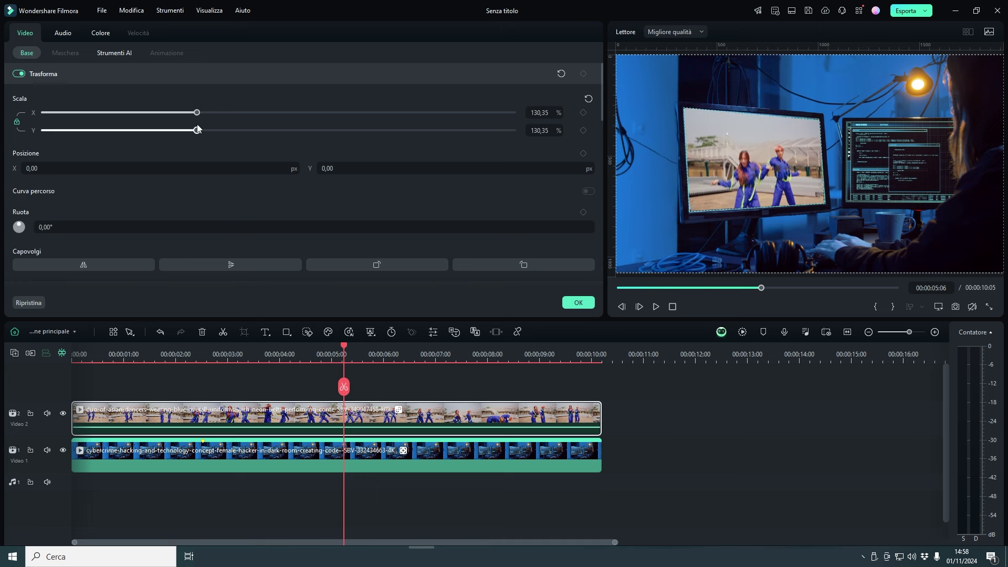
Select the cybercrime clip and examine closely how the dancers overlay fits the monitor's edges at 00:00:02:13
{"action": "left_click", "coordinate": [259, 454]}
{"action": "left_click", "coordinate": [202, 355]}
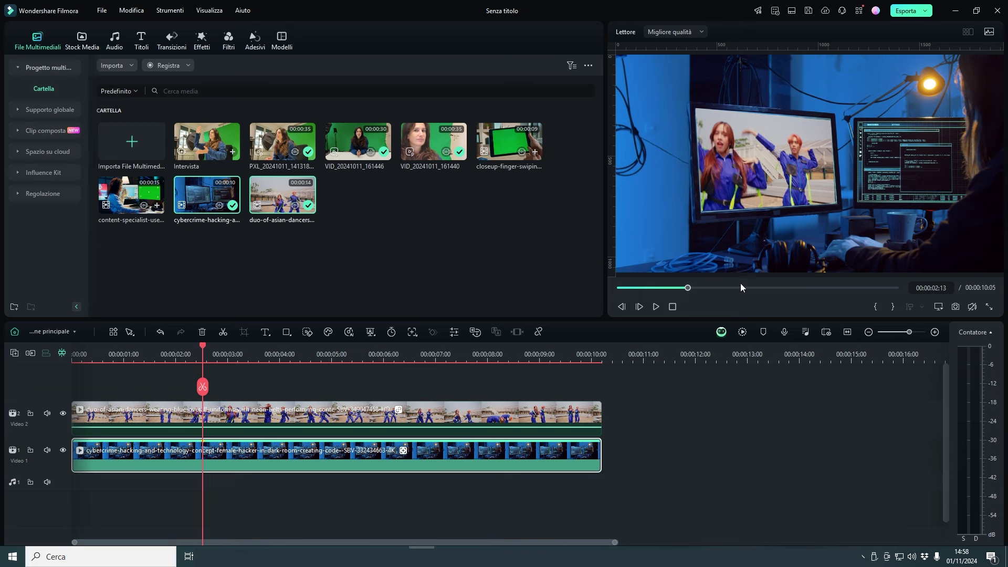
{"action": "scroll", "coordinate": [741, 284], "scroll_direction": "up", "scroll_amount": 3, "text": "ctrl"}
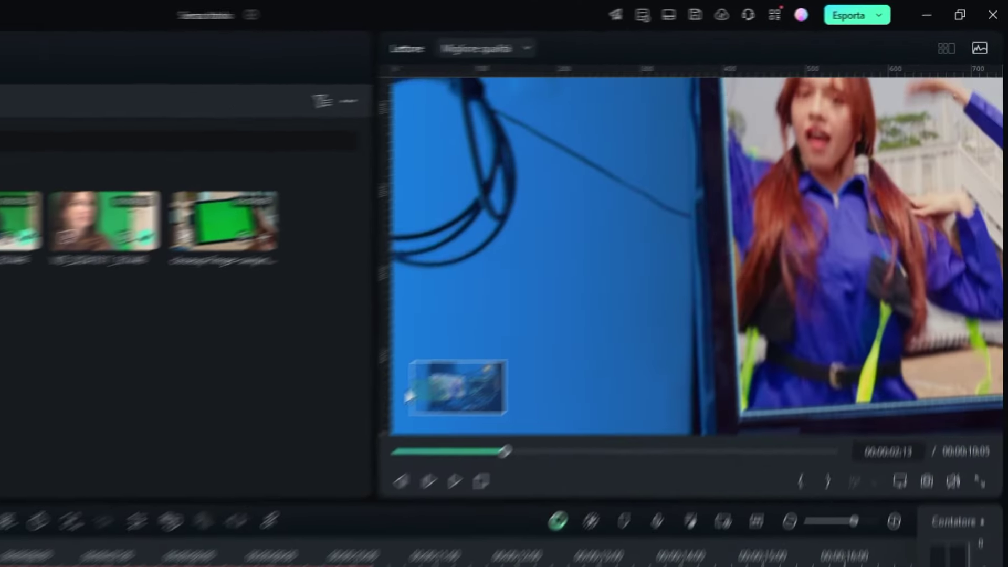
{"action": "left_click_drag", "start_coordinate": [210, 561], "coordinate": [105, 566]}
{"action": "left_click_drag", "start_coordinate": [550, 300], "coordinate": [727, 245]}
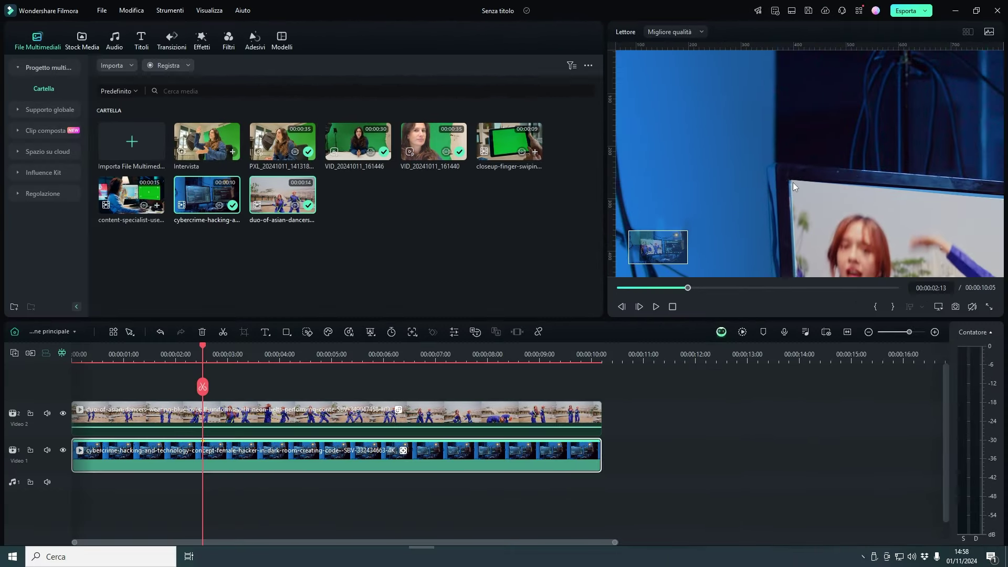
{"action": "left_click_drag", "start_coordinate": [666, 260], "coordinate": [669, 266]}
{"action": "left_click", "coordinate": [692, 31]}
{"action": "left_click", "coordinate": [691, 31]}
{"action": "left_click_drag", "start_coordinate": [656, 245], "coordinate": [795, 257]}
Hide the dancers track and adjust the planar tracker's corners to the monitor's screen edges at 00:00:02:13
{"action": "double_click", "coordinate": [220, 421]}
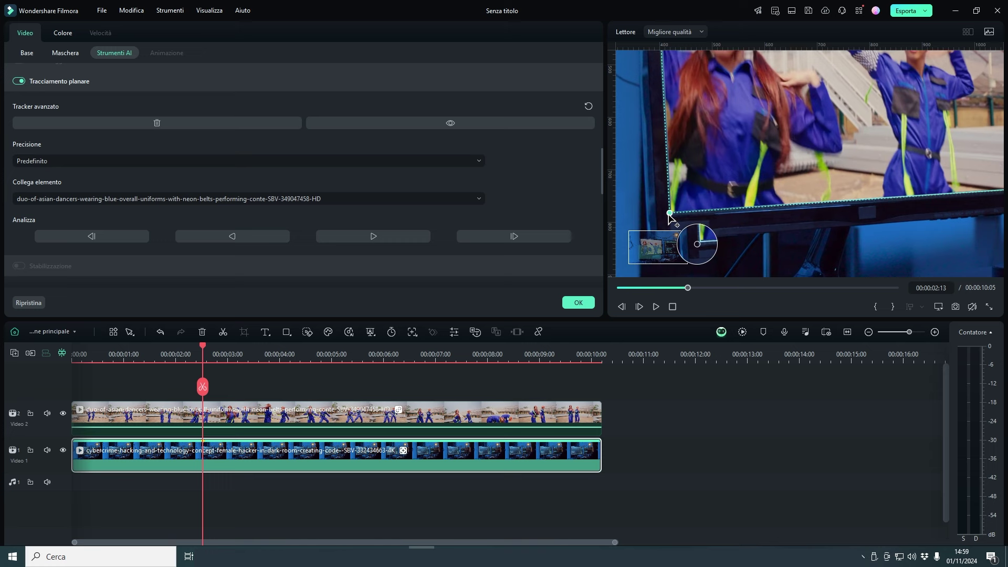
{"action": "left_click", "coordinate": [669, 214]}
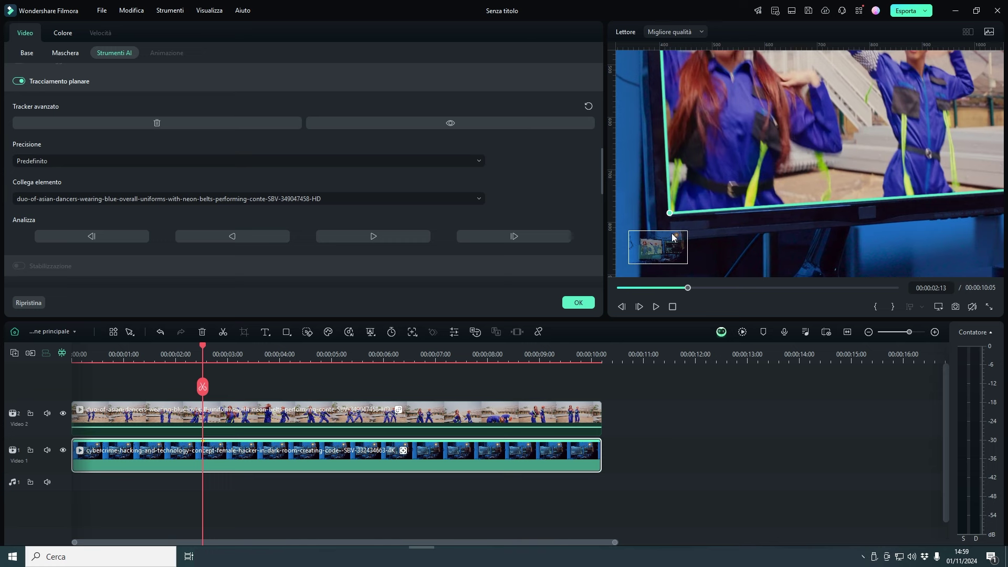
{"action": "left_click", "coordinate": [63, 413]}
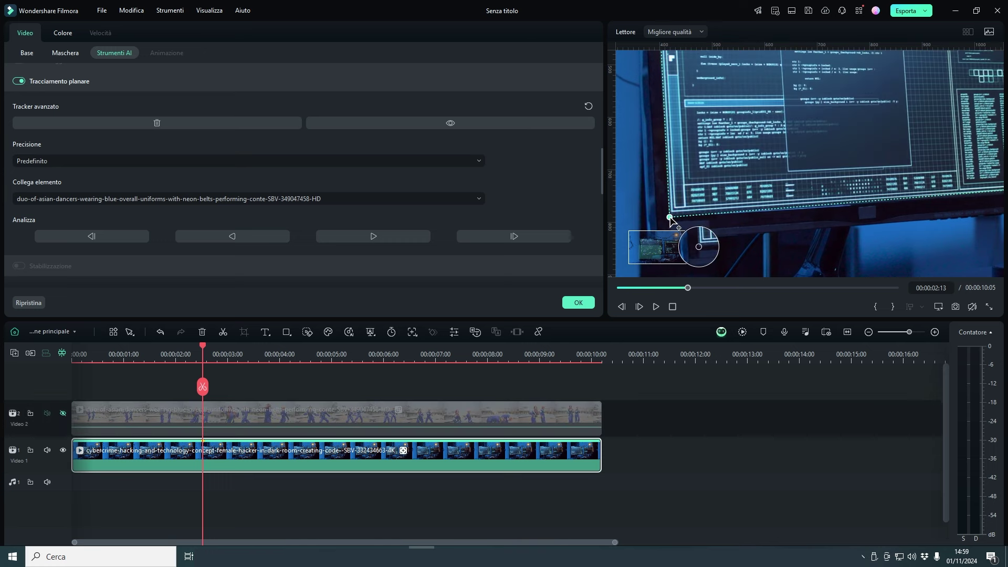
{"action": "mouse_move", "coordinate": [677, 244]}
{"action": "left_mouse_down"}
{"action": "mouse_move", "coordinate": [652, 254]}
{"action": "mouse_move", "coordinate": [659, 234]}
{"action": "mouse_move", "coordinate": [684, 248]}
{"action": "left_mouse_up"}
{"action": "left_click", "coordinate": [234, 465]}
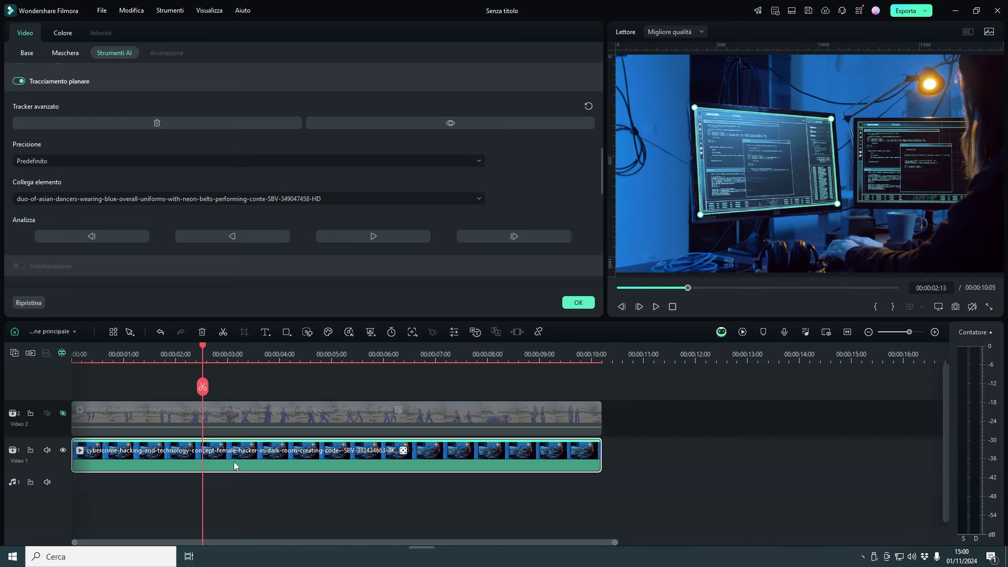
Re-analyze the planar tracking backward from 00:00:02:13 and show the dancers track again
{"action": "left_click", "coordinate": [248, 238]}
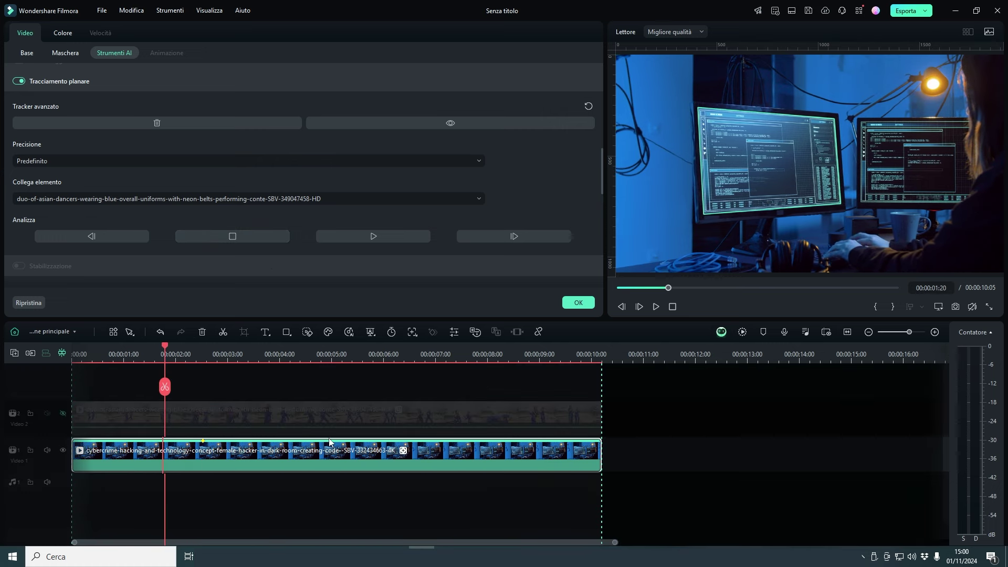
{"action": "left_click", "coordinate": [233, 237]}
{"action": "left_click", "coordinate": [63, 413]}
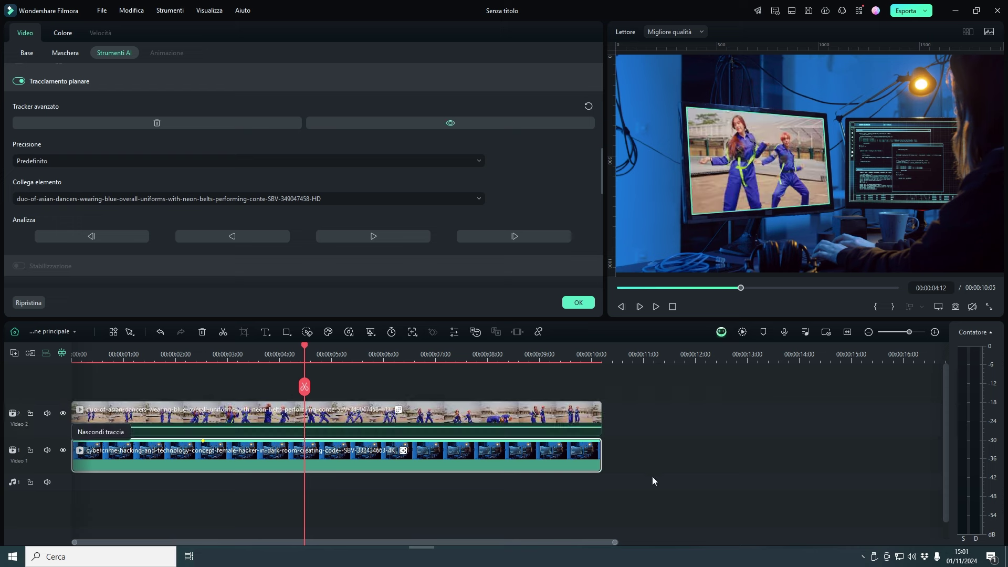
Go to 00:00:04:05 and hide the tracking frame of the cybercrime clip
{"action": "left_click", "coordinate": [715, 447]}
{"action": "left_click", "coordinate": [290, 354]}
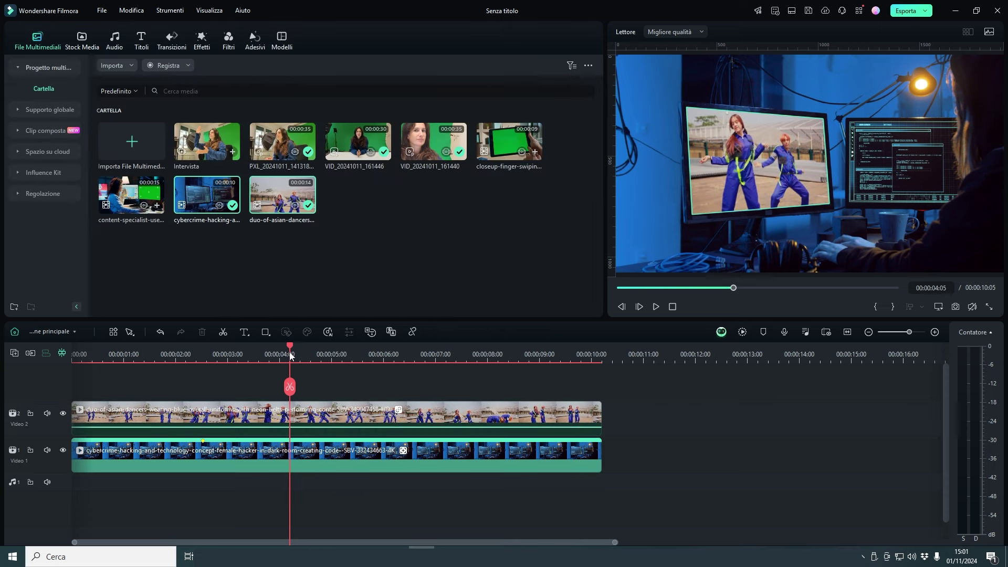
{"action": "left_click", "coordinate": [435, 452]}
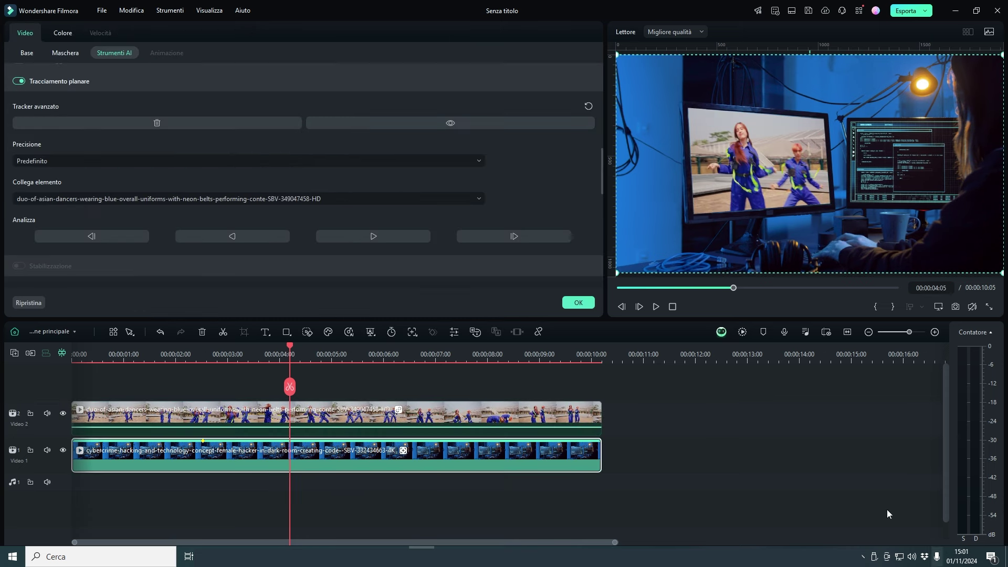
Play the composite from the beginning and examine how the dancers overlay follows the monitor
{"action": "left_click_drag", "start_coordinate": [290, 348], "coordinate": [71, 373]}
{"action": "key", "text": "space"}
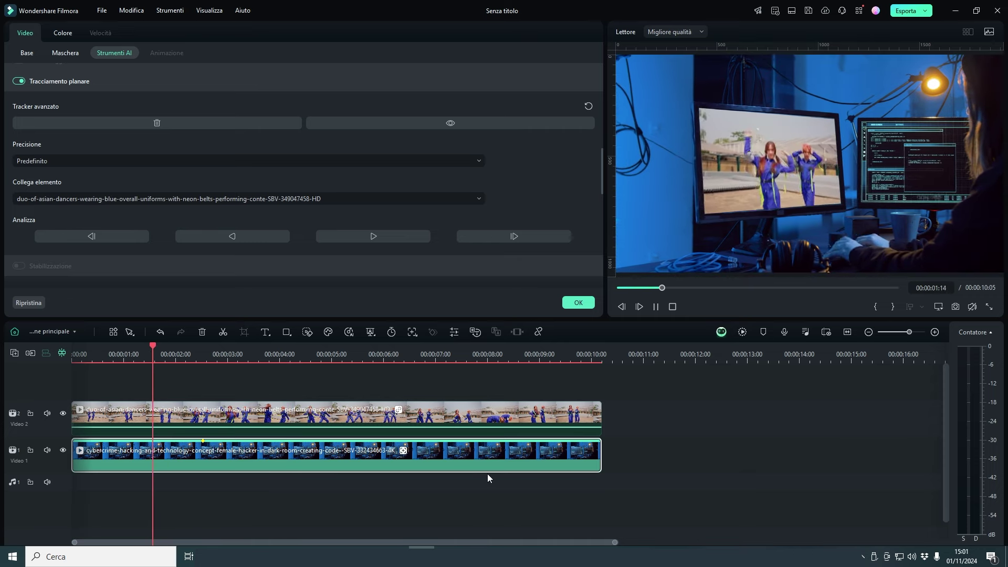
{"action": "key", "text": "space"}
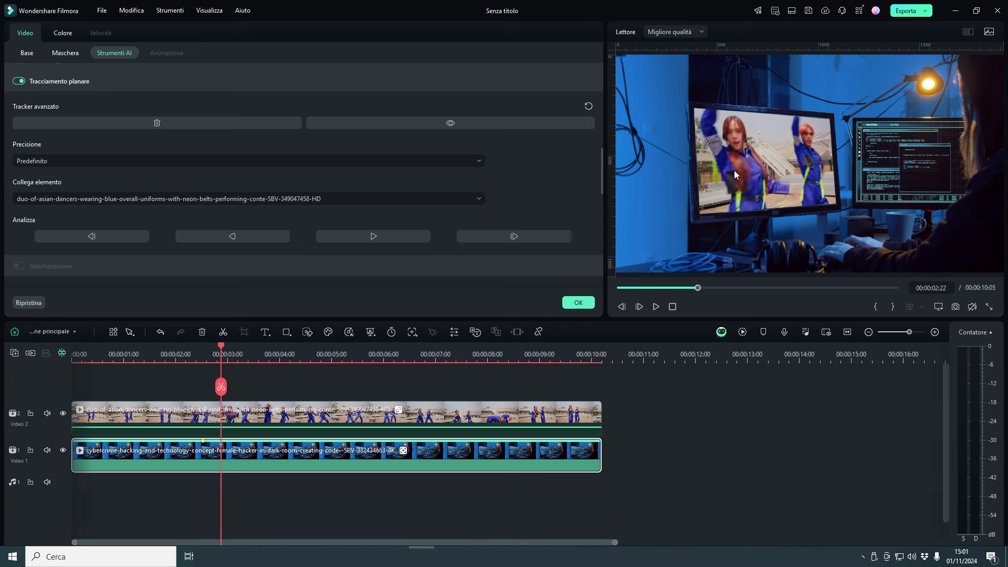
Try preset color looks on the dancers clip and reset it to no preset
{"action": "left_click", "coordinate": [301, 422]}
{"action": "left_click", "coordinate": [102, 33]}
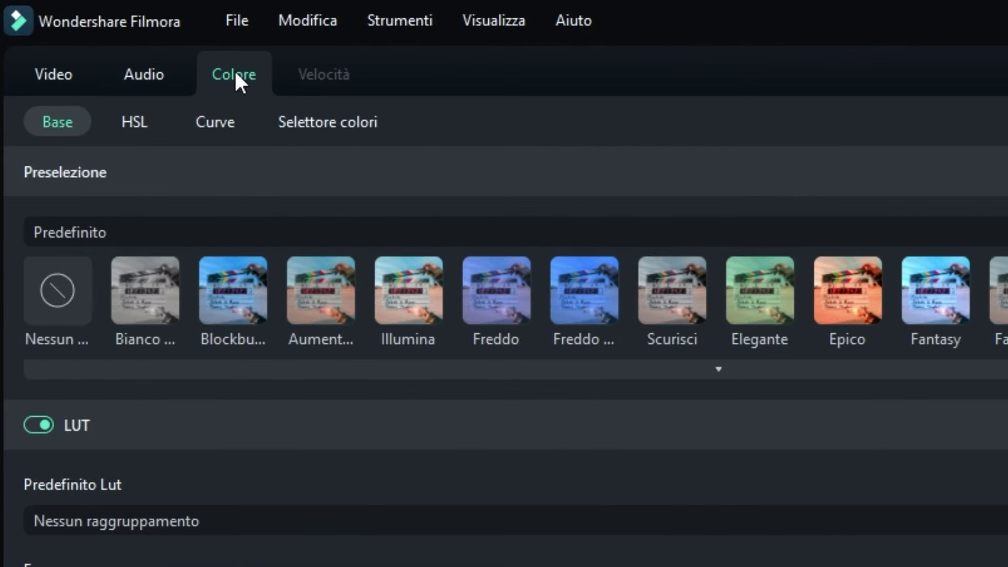
{"action": "left_click", "coordinate": [239, 300]}
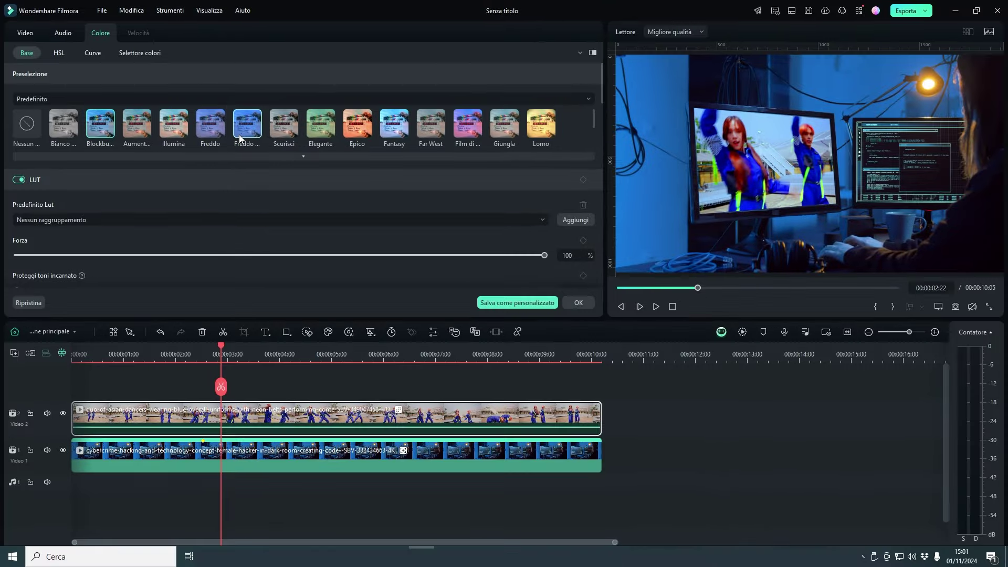
{"action": "left_click", "coordinate": [31, 124]}
Set the dancers clip's temperature to -20, vibrance to -12, saturation to -37 and brightness to -8
{"action": "scroll", "coordinate": [193, 229], "scroll_direction": "down", "scroll_amount": 5}
{"action": "scroll", "coordinate": [195, 225], "scroll_direction": "down", "scroll_amount": 1}
{"action": "scroll", "coordinate": [195, 226], "scroll_direction": "up", "scroll_amount": 1}
{"action": "left_click_drag", "start_coordinate": [280, 149], "coordinate": [233, 149]}
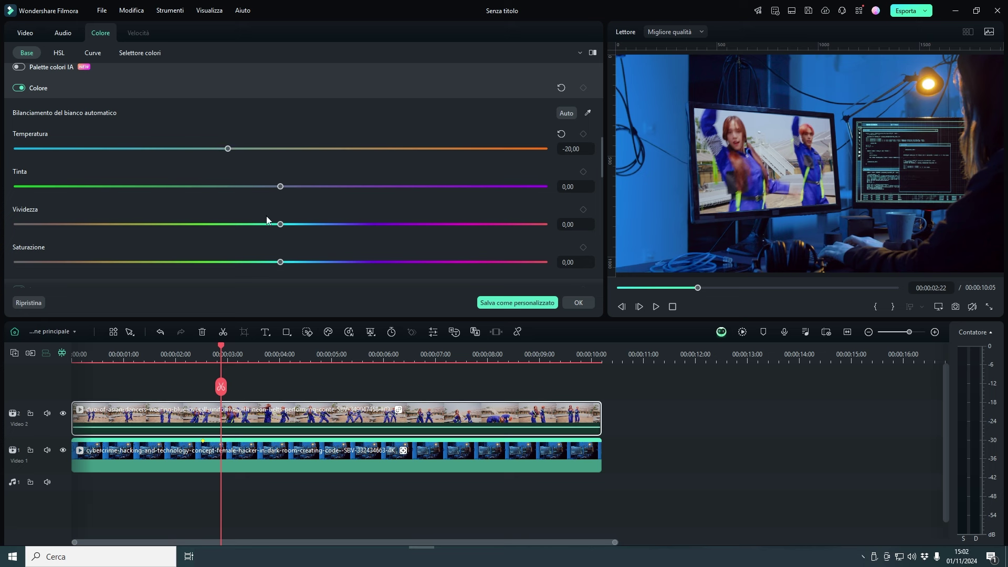
{"action": "left_click_drag", "start_coordinate": [281, 227], "coordinate": [250, 224]}
{"action": "left_click_drag", "start_coordinate": [280, 262], "coordinate": [239, 263]}
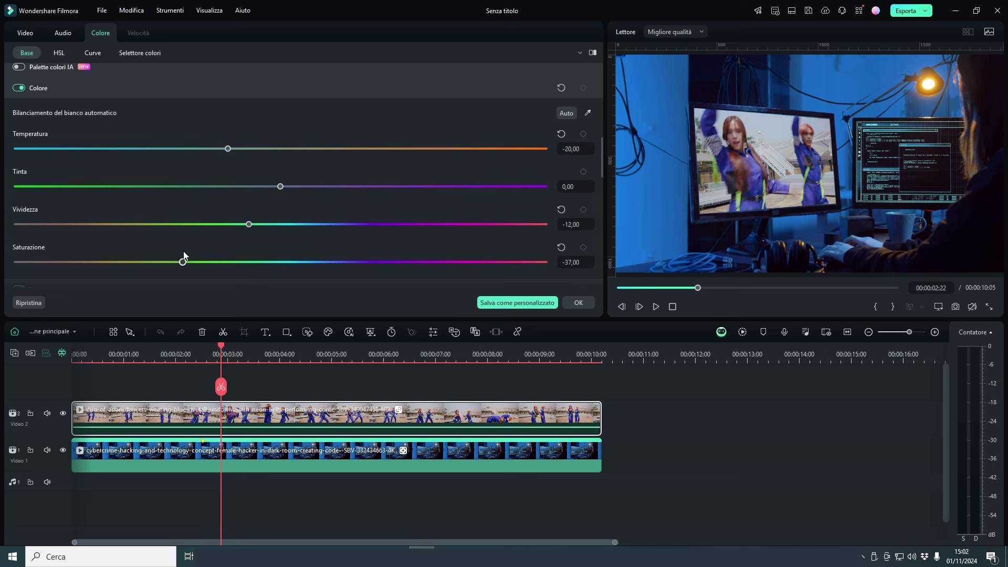
{"action": "scroll", "coordinate": [241, 151], "scroll_direction": "down", "scroll_amount": 3}
{"action": "mouse_move", "coordinate": [279, 178]}
{"action": "left_mouse_down"}
{"action": "mouse_move", "coordinate": [217, 177]}
{"action": "mouse_move", "coordinate": [278, 178]}
{"action": "left_mouse_up"}
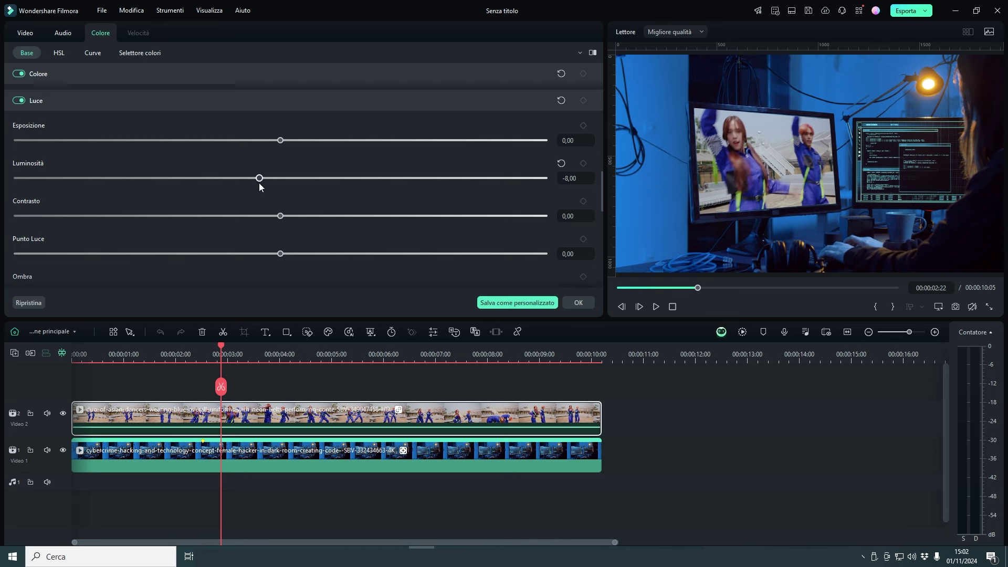
Play the color-corrected composite from just before the current frame to check how the dancers blend into the scene
{"action": "scroll", "coordinate": [259, 182], "scroll_direction": "up", "scroll_amount": 5}
{"action": "left_click_drag", "start_coordinate": [219, 355], "coordinate": [199, 386]}
{"action": "key", "text": "space"}
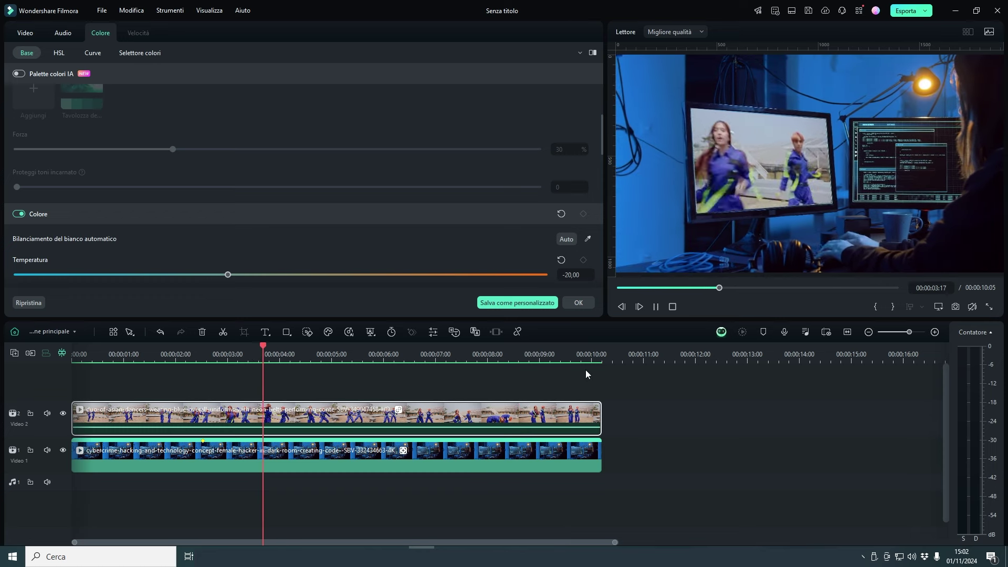